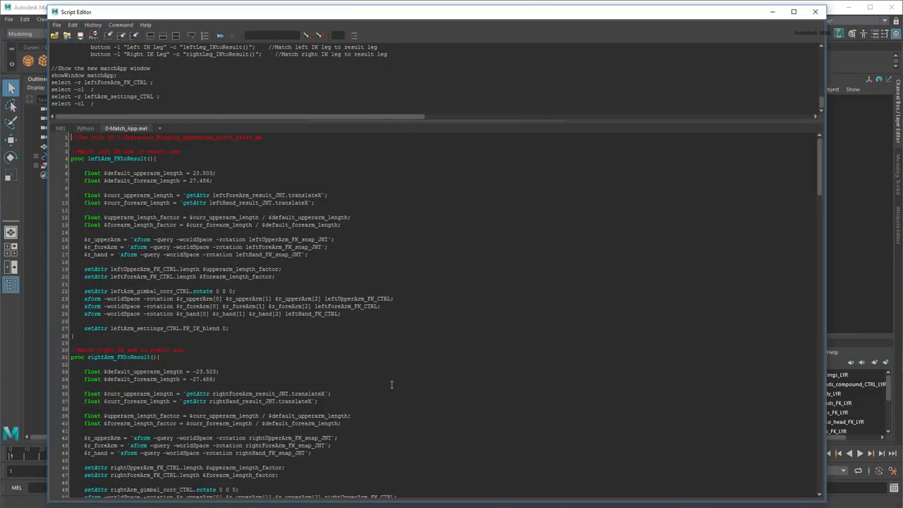
- Minimize the Script Editor and matchApp windows and bring the character's left arm into view
click(773, 12)
click(705, 343)
scroll(641, 226, up, 5)
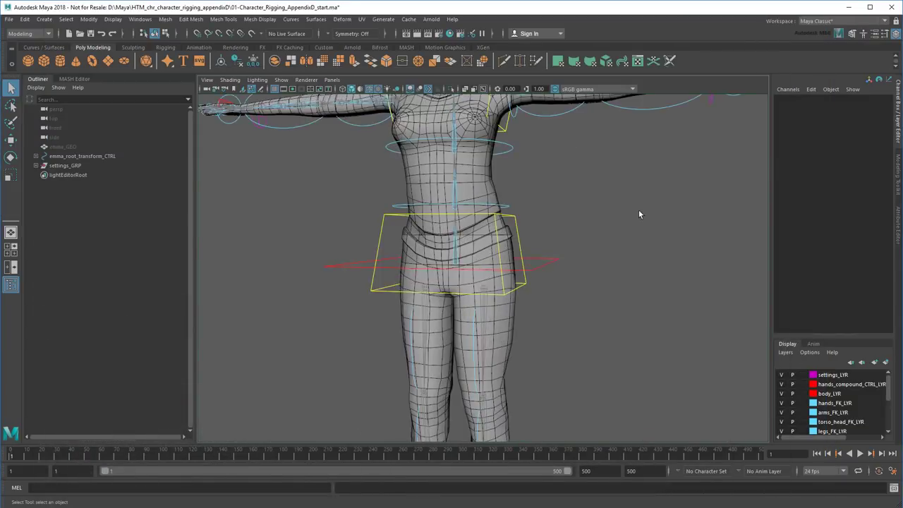
alt+drag(639, 215, 610, 354)
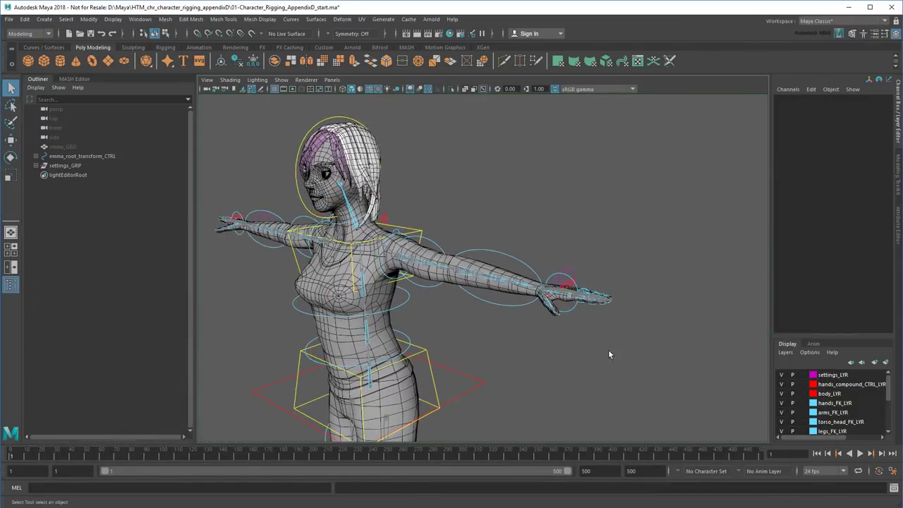
scroll(610, 349, up, 5)
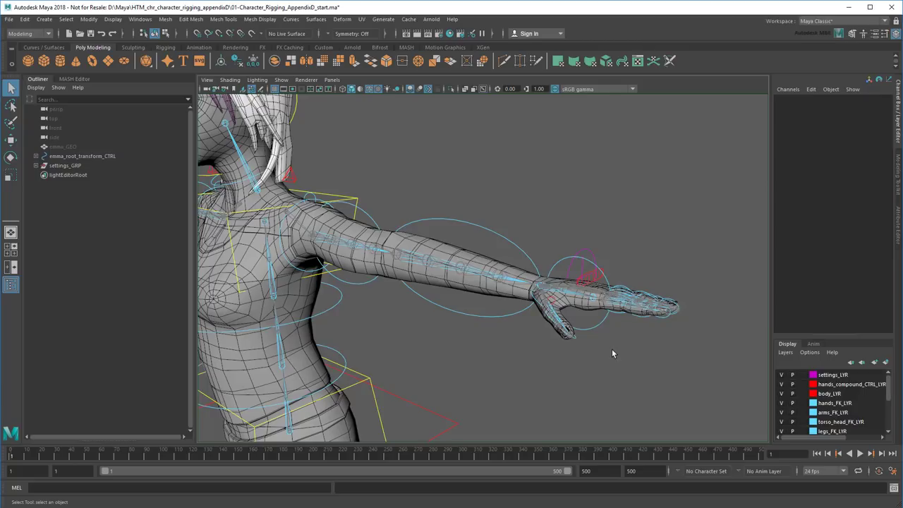
- Set leftArm_settings_CTRL's FK / IK Blend to 1 and select the left IK hand control
click(583, 256)
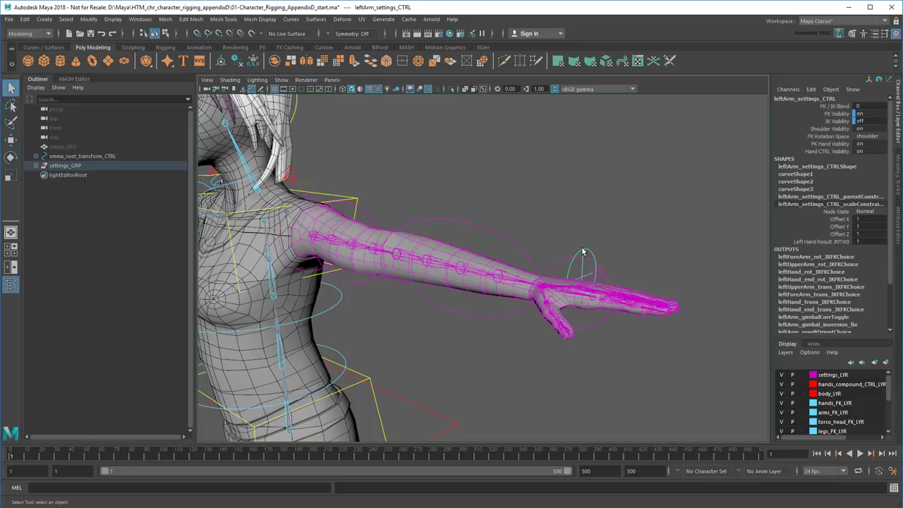
click(838, 106)
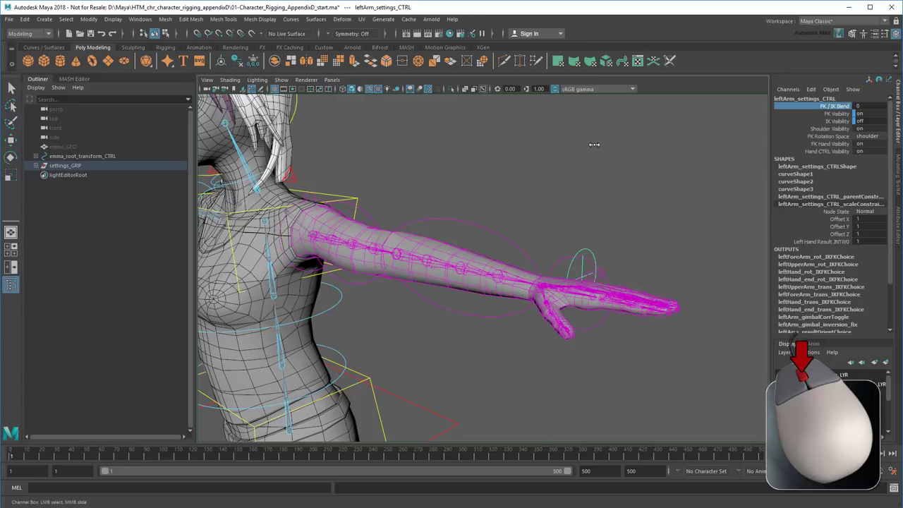
middle_drag(597, 147, 699, 193)
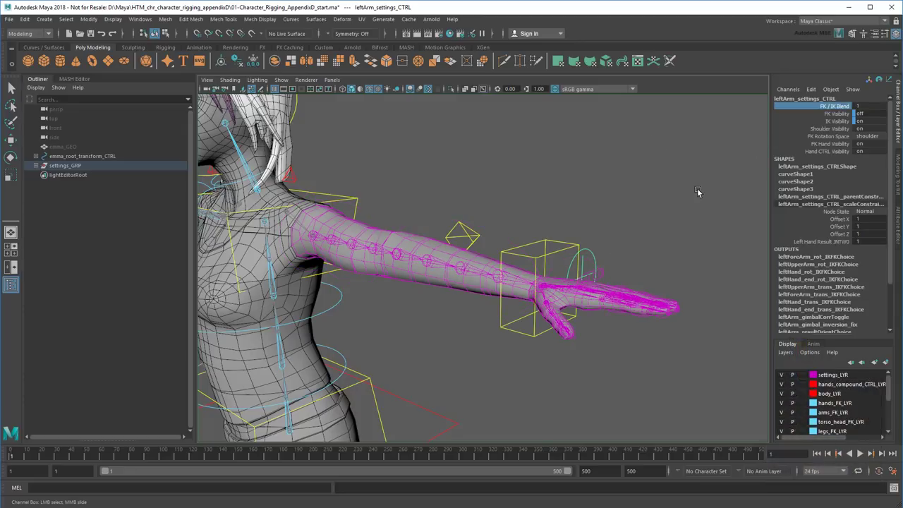
click(563, 251)
mouse_move(687, 208)
alt+mouse_down()
mouse_move(660, 204)
mouse_move(680, 205)
alt+mouse_up()
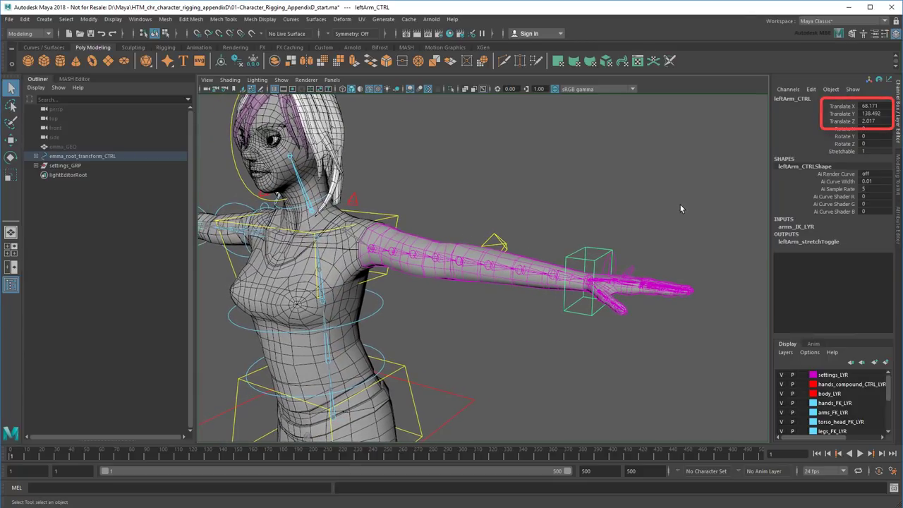
- Freeze the IK hand control's translation, test-move it, then set Translate X, Y, Z to 0
click(836, 106)
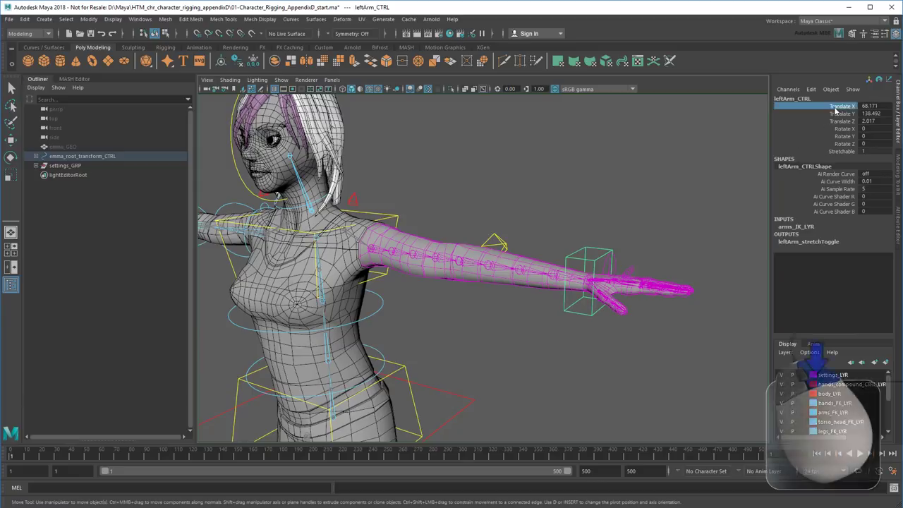
right_click(836, 110)
right_drag(836, 109, 779, 280)
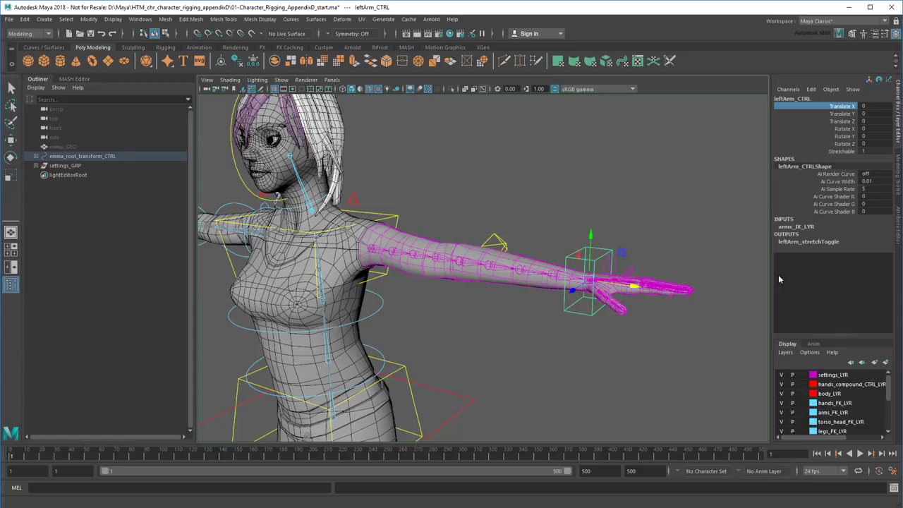
drag(582, 281, 682, 146)
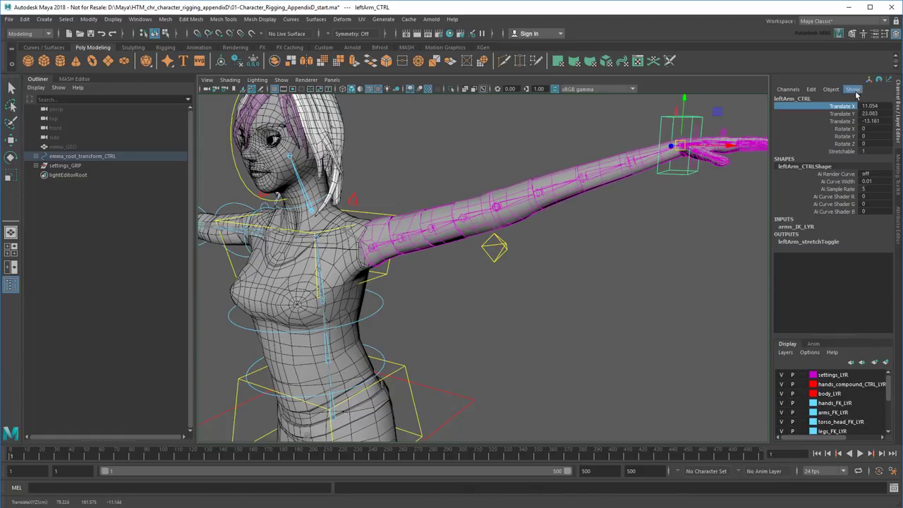
drag(869, 106, 872, 119)
text(0)
key(Return)
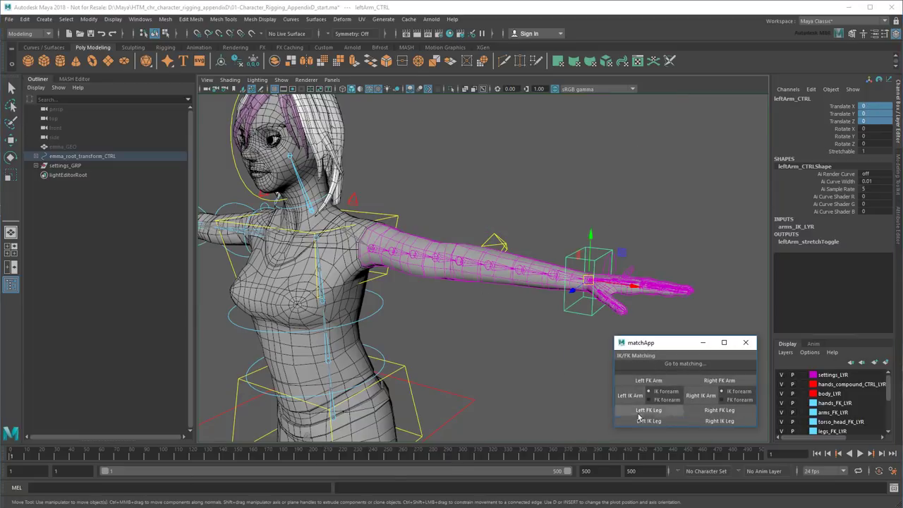
- Run matchApp's Left FK Arm then Left IK Arm matches and frame the whole character
click(648, 383)
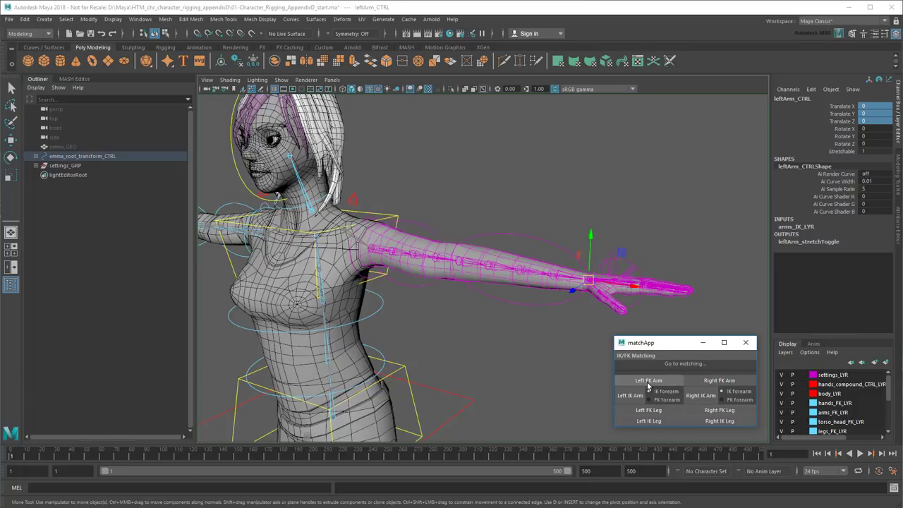
click(634, 395)
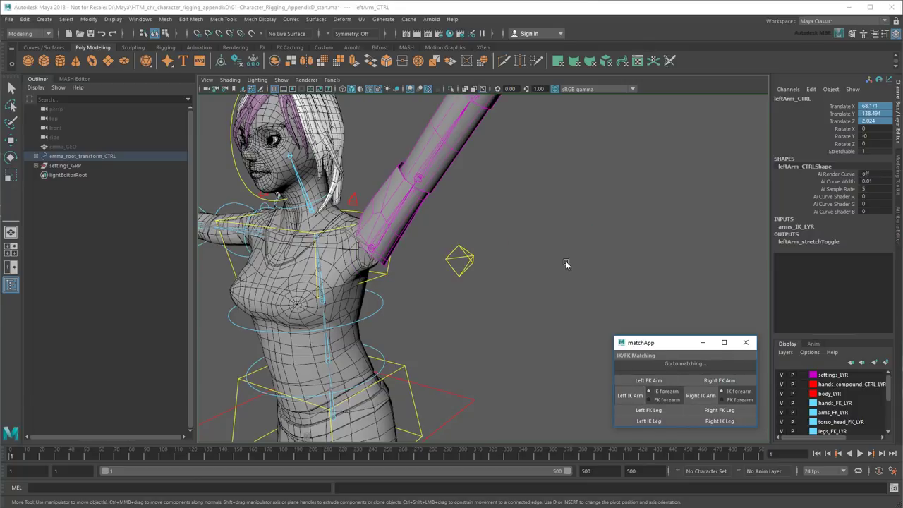
key(a)
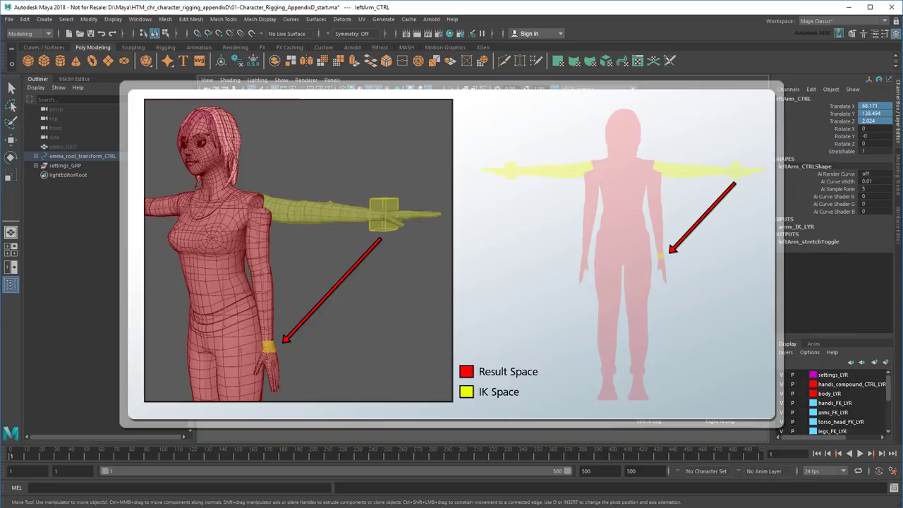
- Switch to the Select tool and undo the faulty leftArm_IKtoResult match
key(q)
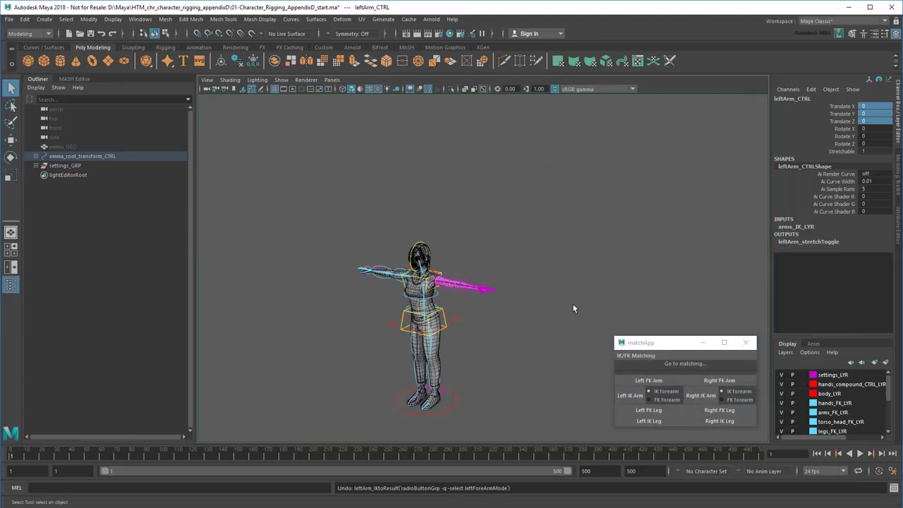
- Set the left arm's FK / IK Blend to 1 and select the IK hand control box
alt+drag(573, 304, 589, 258)
scroll(514, 306, up, 3)
click(588, 258)
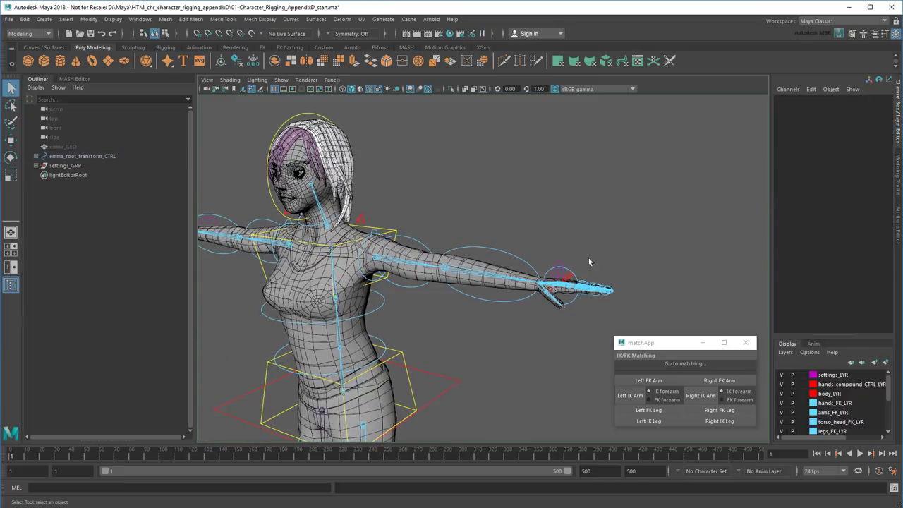
click(563, 263)
click(840, 106)
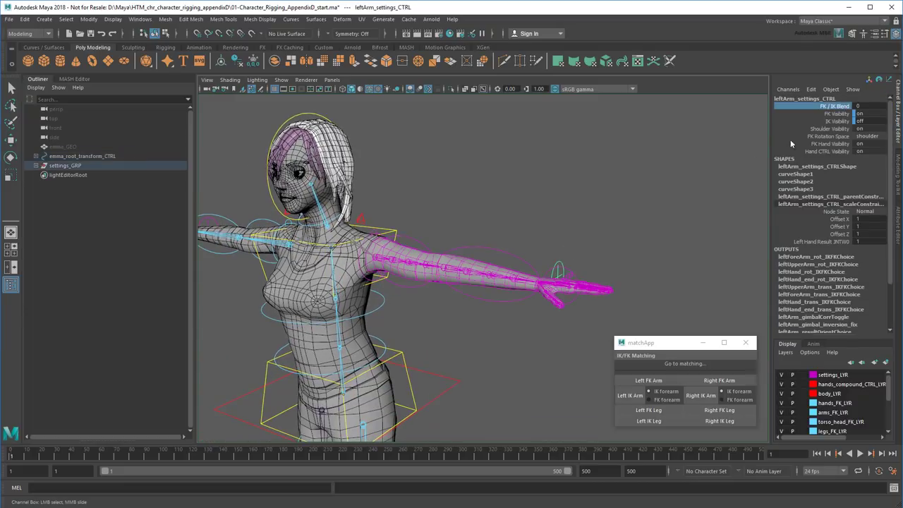
middle_drag(672, 154, 699, 158)
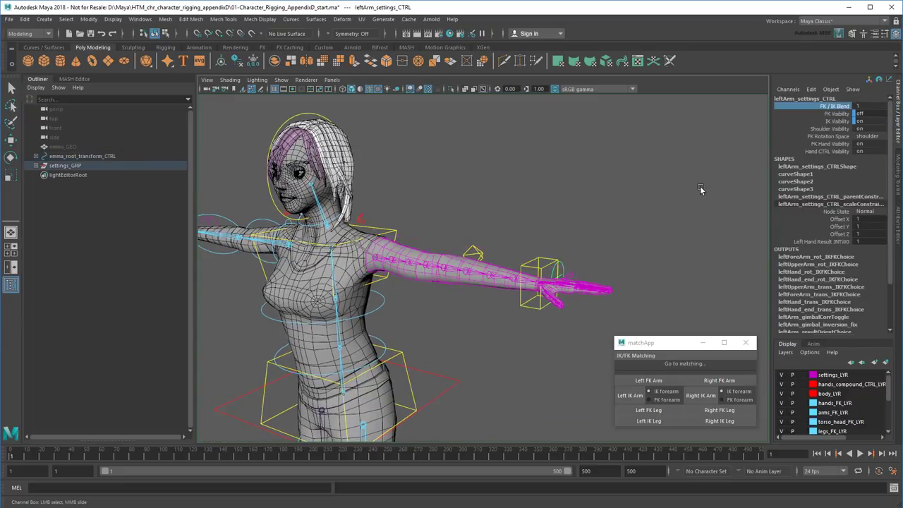
click(541, 269)
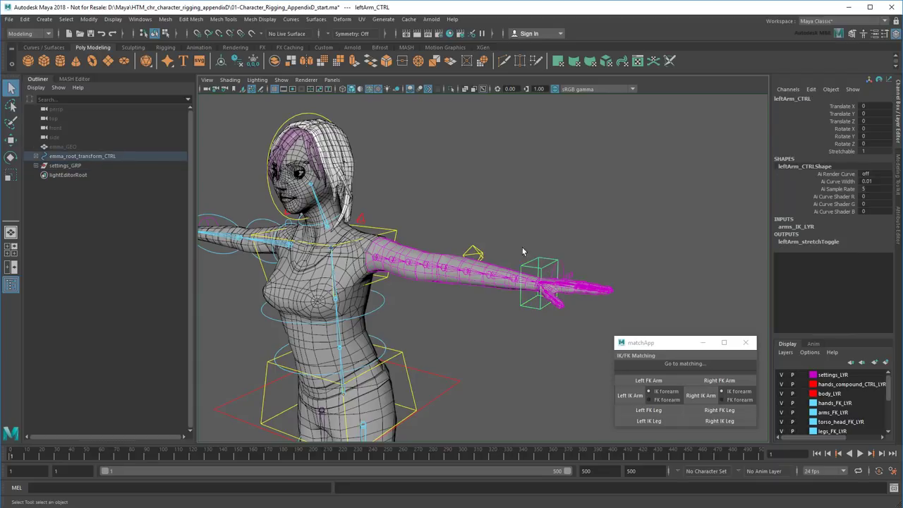
- Duplicate leftArm_CTRL in the Outliner, creating leftArm_CTRL1
click(36, 156)
click(41, 203)
click(46, 221)
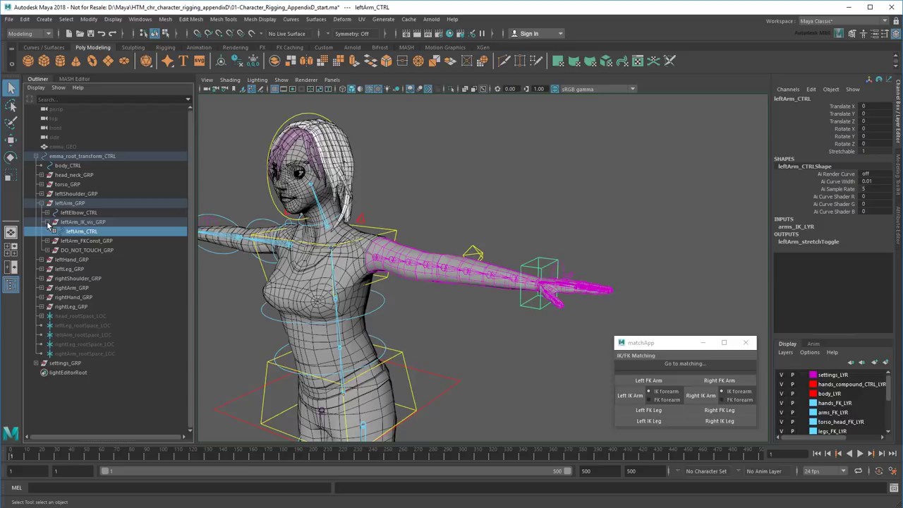
key(ctrl+d)
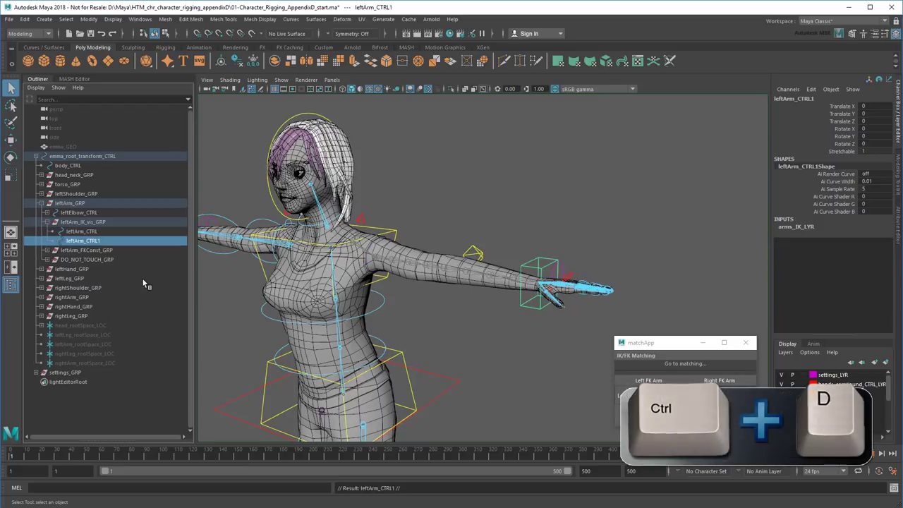
- Parent leftArm_CTRL1 under the leftHand_result_INT joint inside DO_NOT_TOUCH_GRP
click(47, 259)
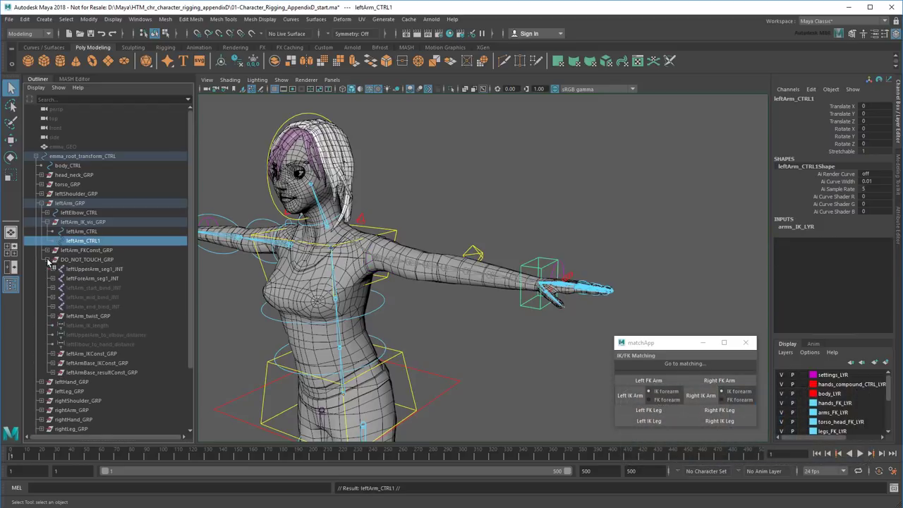
shift+click(57, 371)
scroll(173, 305, down, 5)
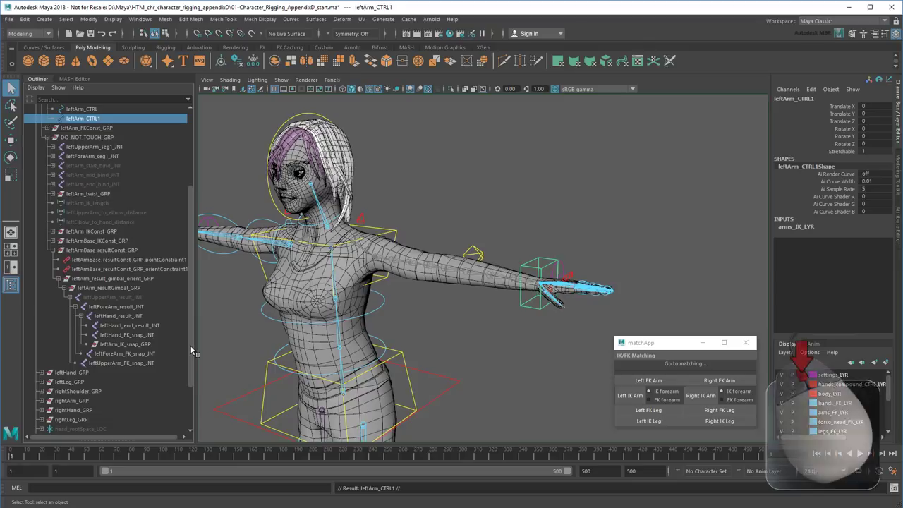
middle_drag(102, 119, 167, 328)
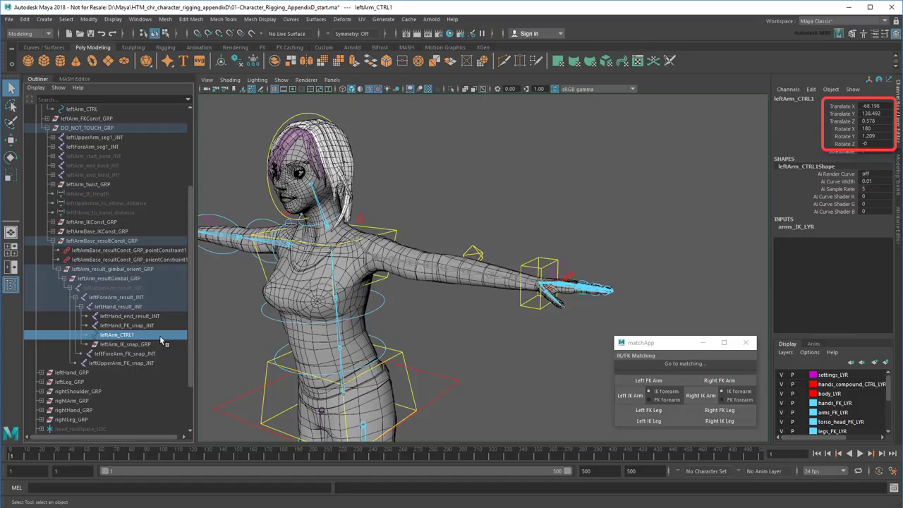
- Rename leftArm_CTRL1 to leftArm_IK_snap_GRP in the Outliner
click(161, 344)
key(Delete)
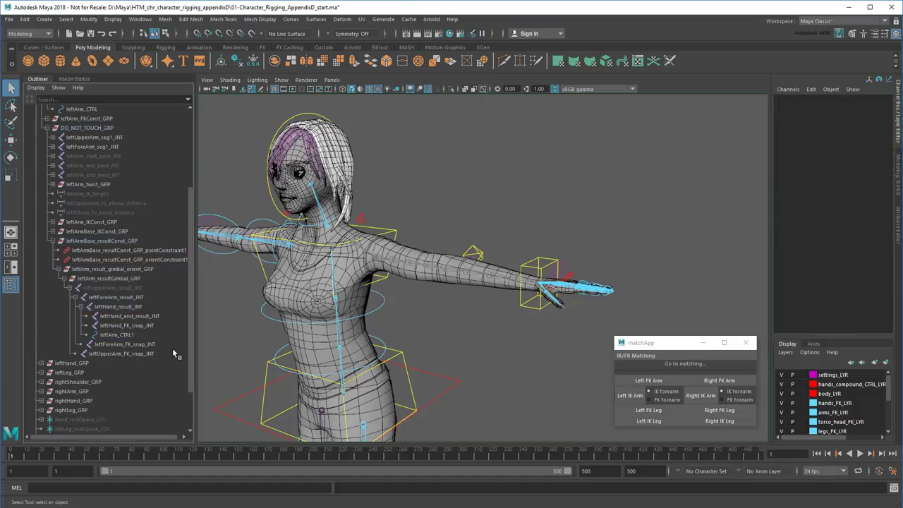
double_click(117, 335)
text(leftArm_IK)
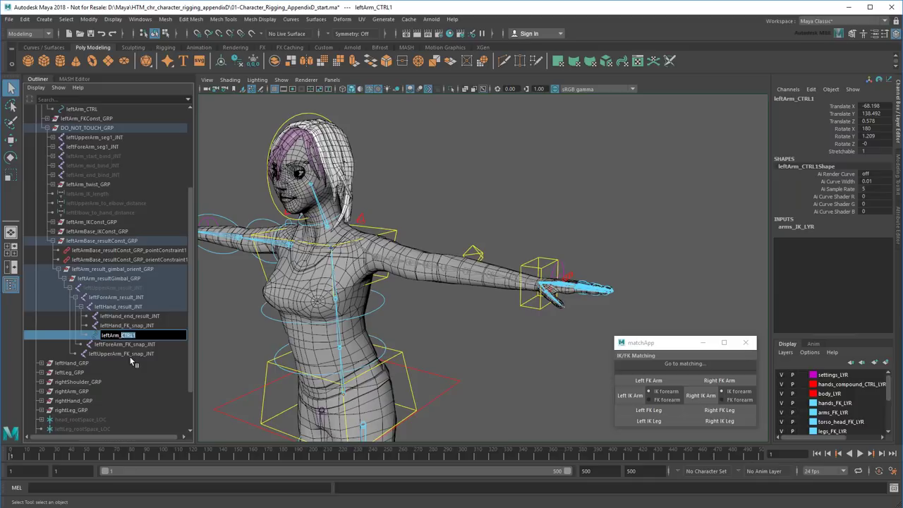
text(_snap_GRP)
key(Return)
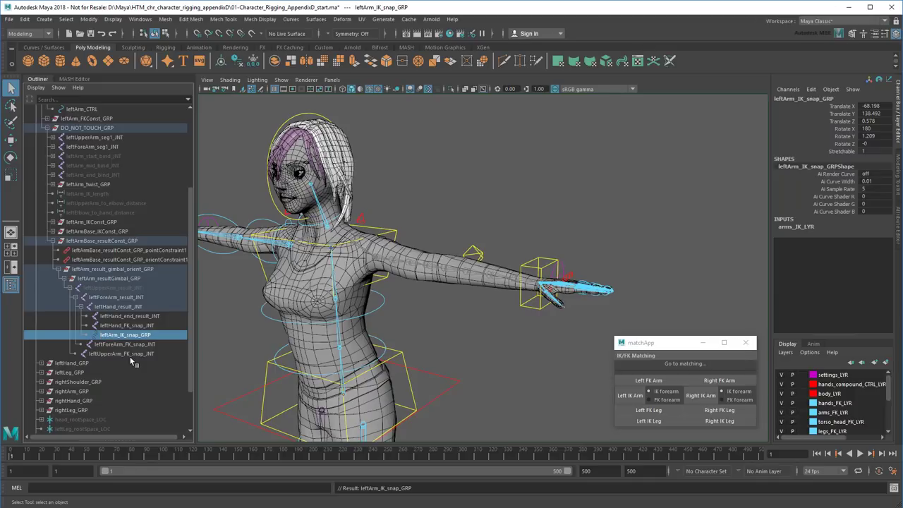
- Show shape nodes in the Outliner to inspect leftArm_IK_snap_GRP, then hide them again
click(36, 88)
click(71, 106)
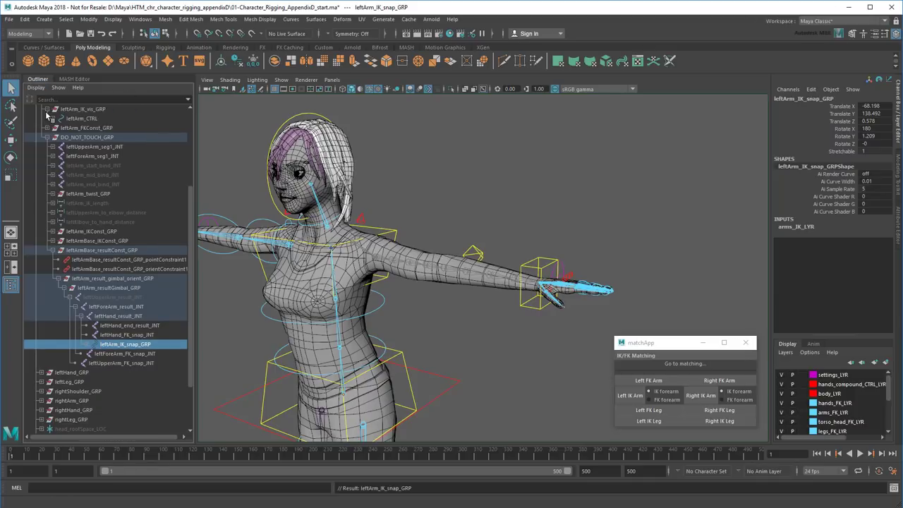
click(88, 344)
click(147, 380)
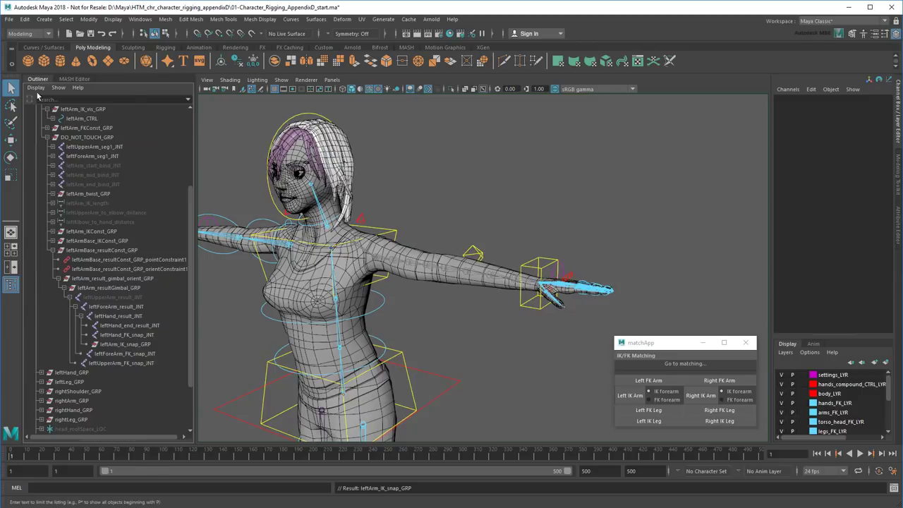
click(35, 88)
click(46, 114)
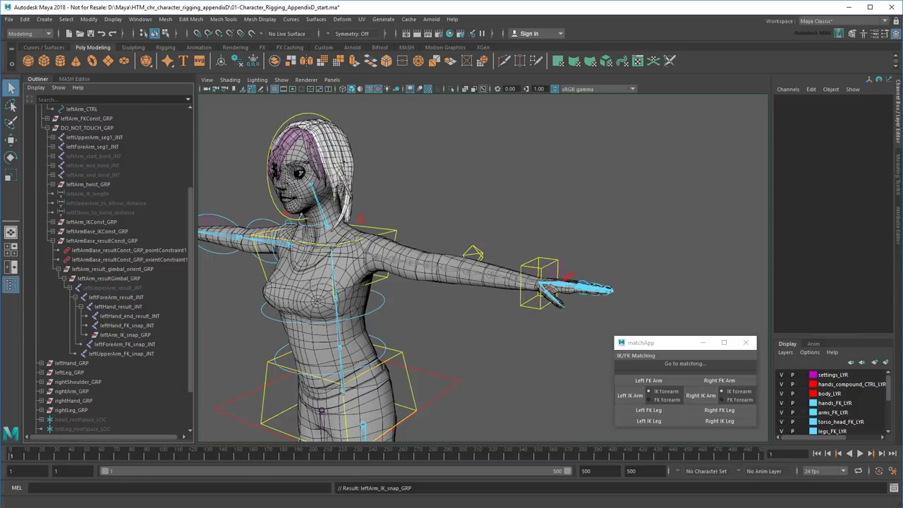
- Delete leftArm_IK_snap_GRP from the $t_hand translation query on line 74 of the MEL script
click(891, 488)
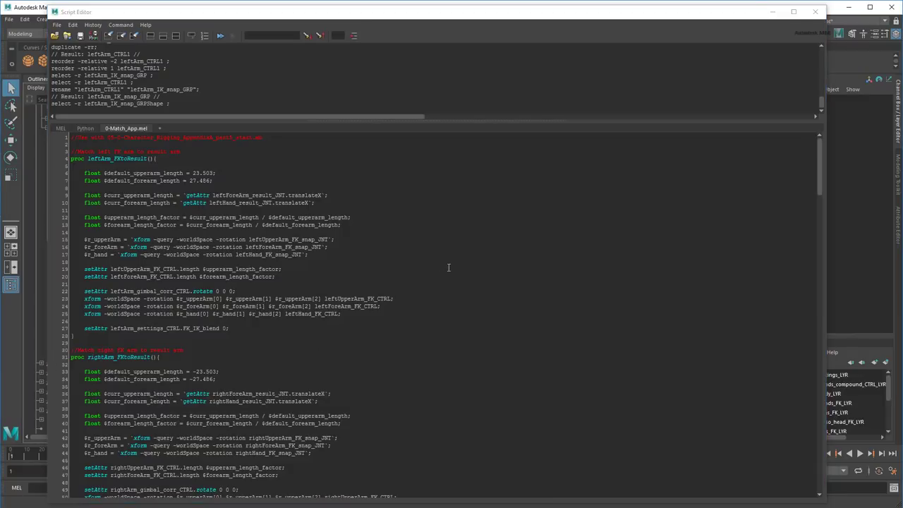
scroll(448, 267, down, 12)
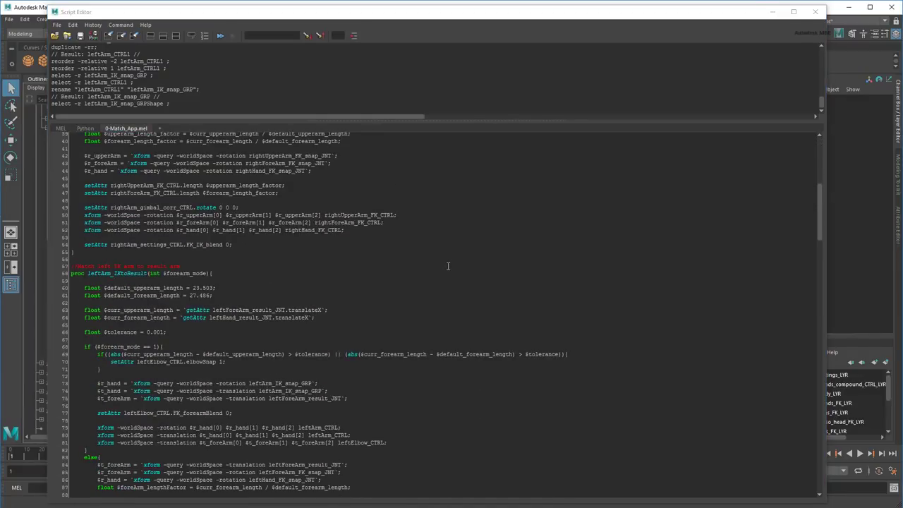
scroll(448, 266, down, 5)
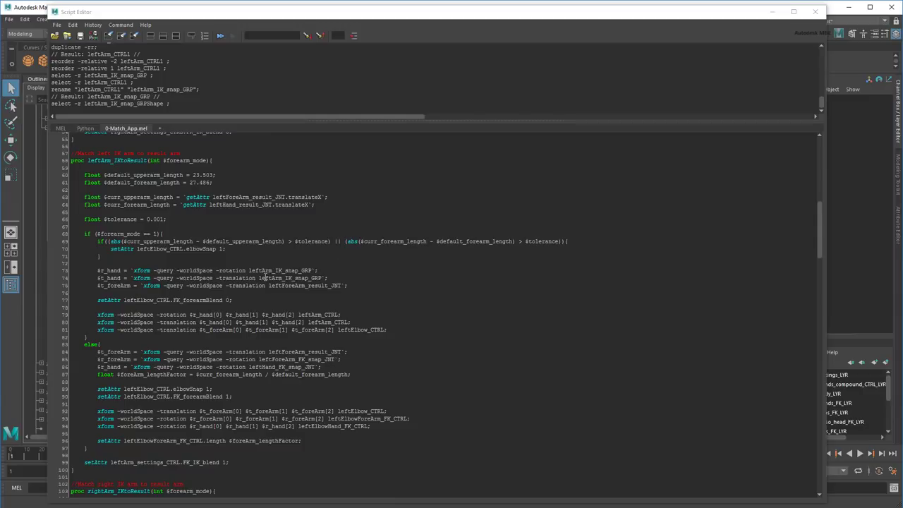
drag(259, 278, 322, 279)
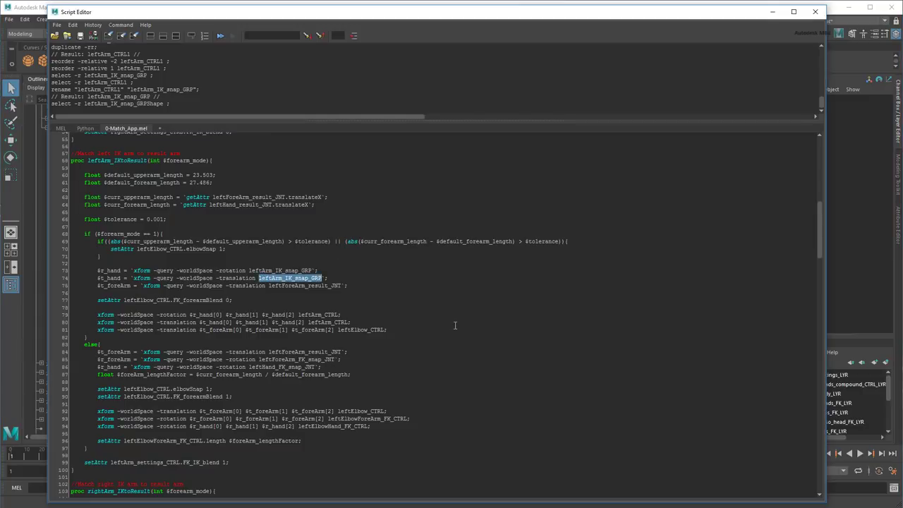
key(BackSpace)
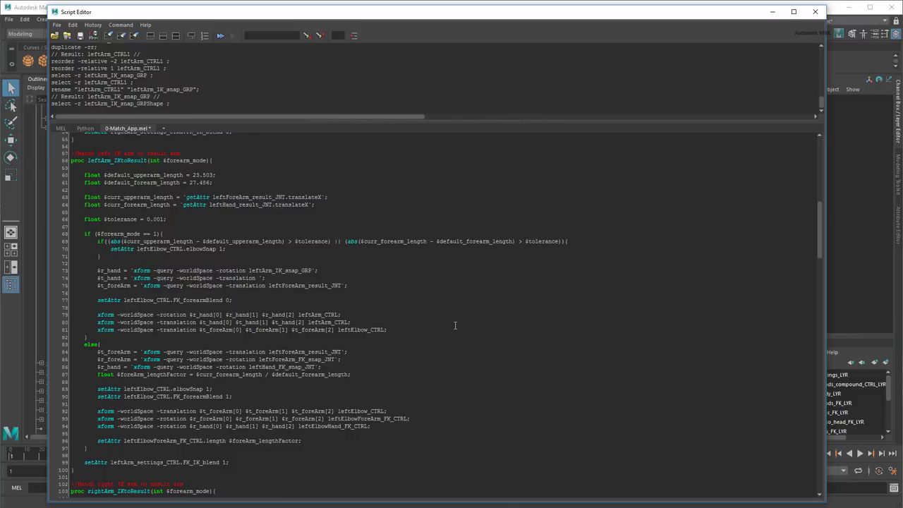
click(774, 12)
- Compare the world-space rotate pivots of leftArm_CTRL and leftArm_IK_snap_GRP in the Attribute Editor
click(541, 259)
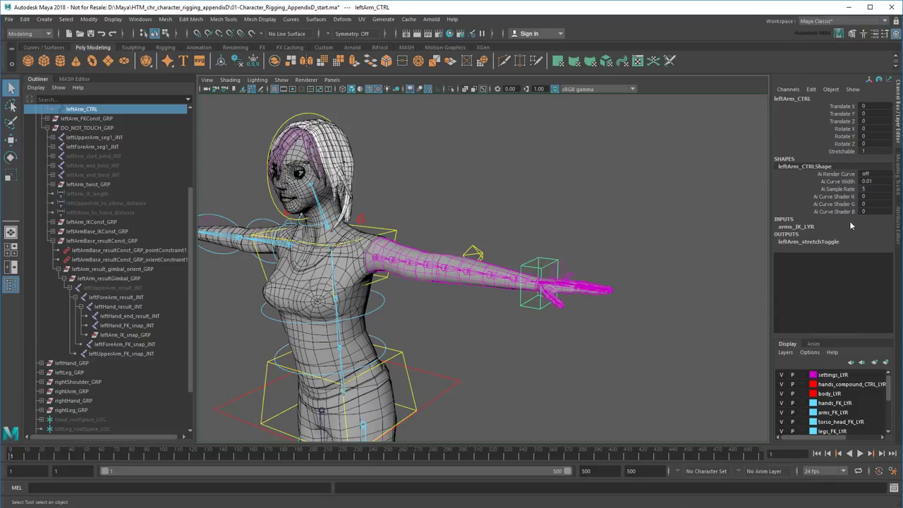
click(898, 231)
click(702, 231)
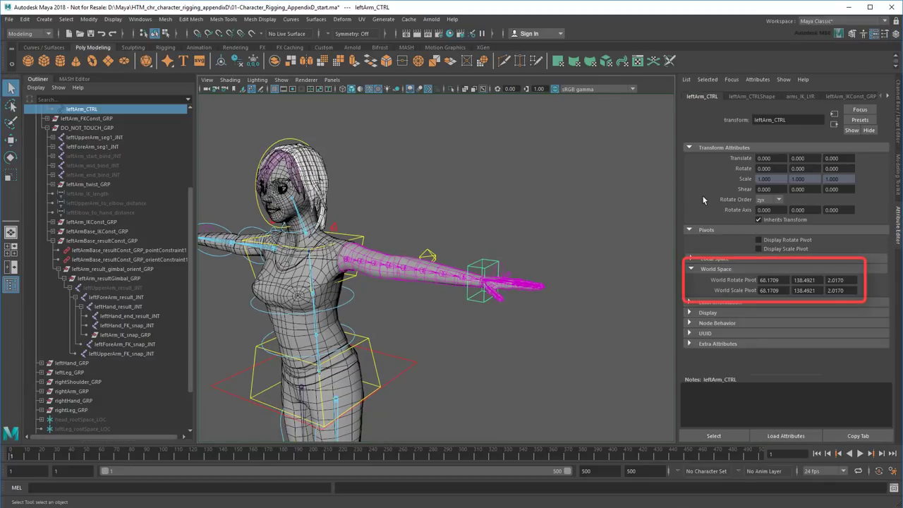
click(149, 336)
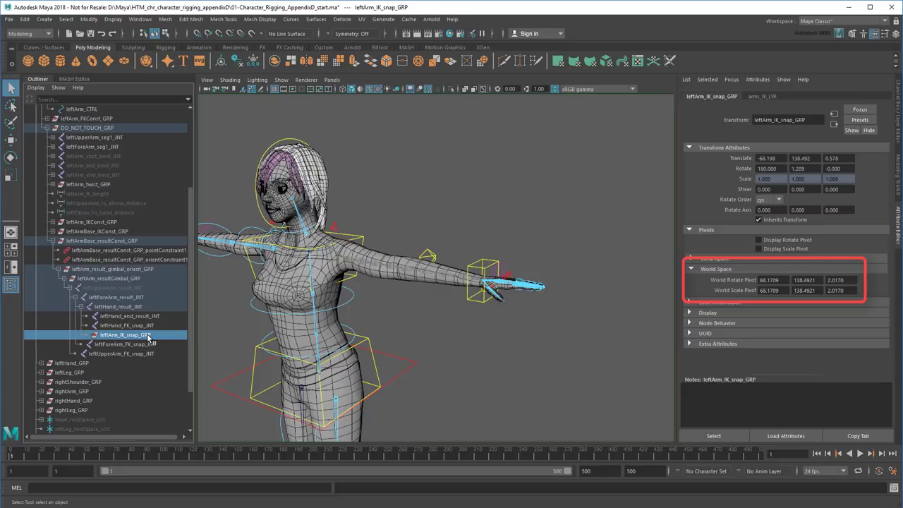
click(456, 407)
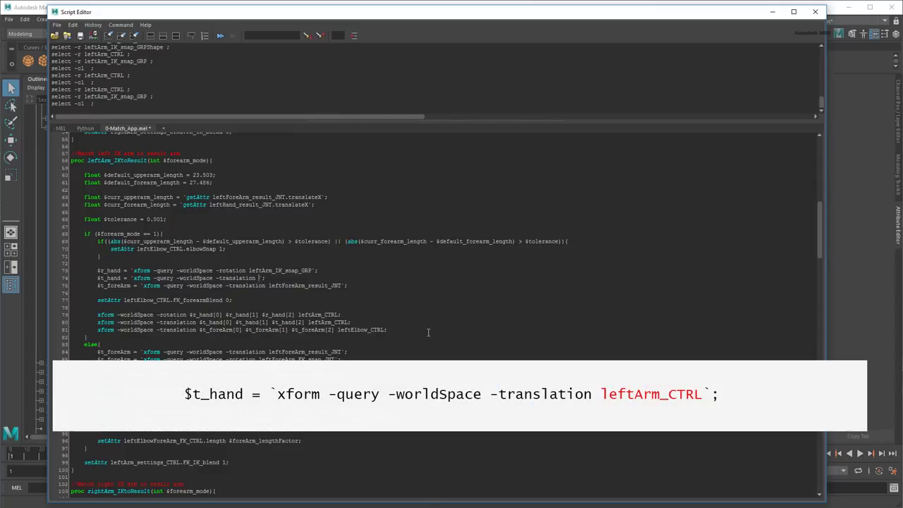
- Point line 74's $t_hand query at leftArm_CTRL and add $t_rp1, $t_rp2 rotatePivot queries for leftArm_IK_snap_GRP and leftArm_CTRL
text(leftArm_CTRL)
click(367, 275)
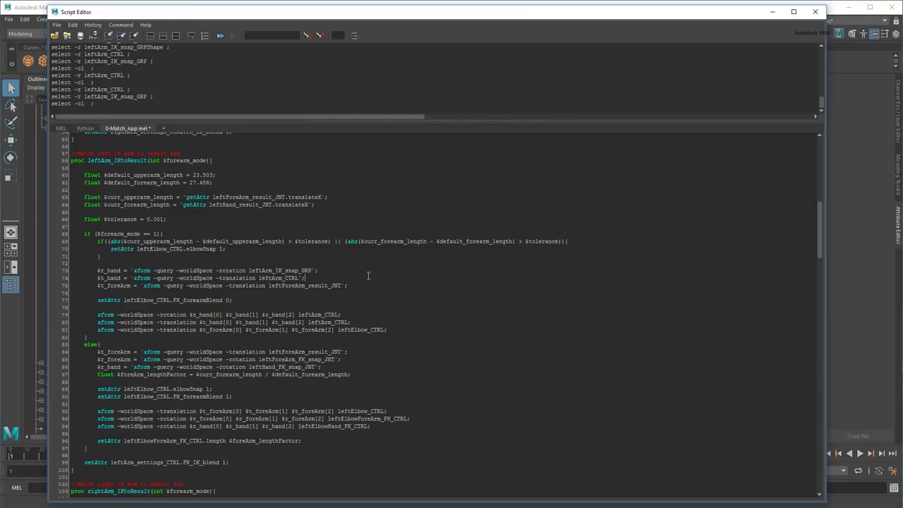
key(Return)
key(Return)
key(Return)
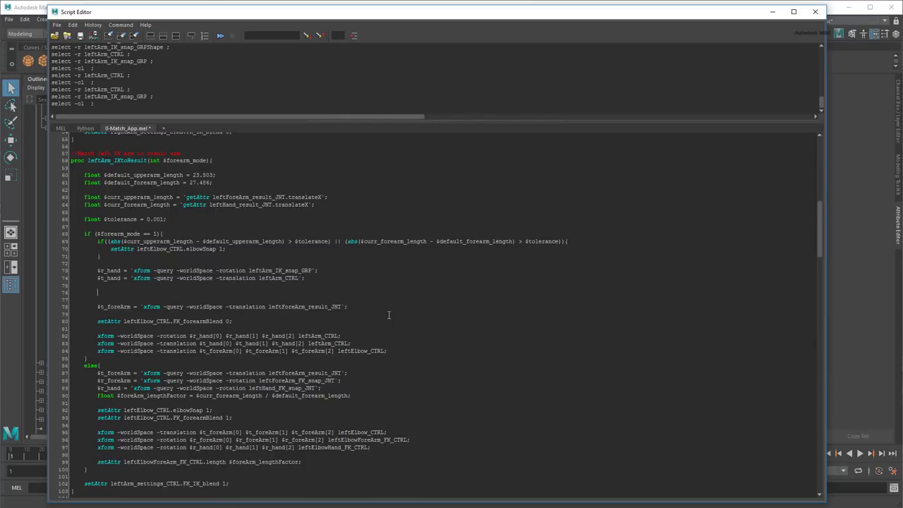
text($t_rp1)
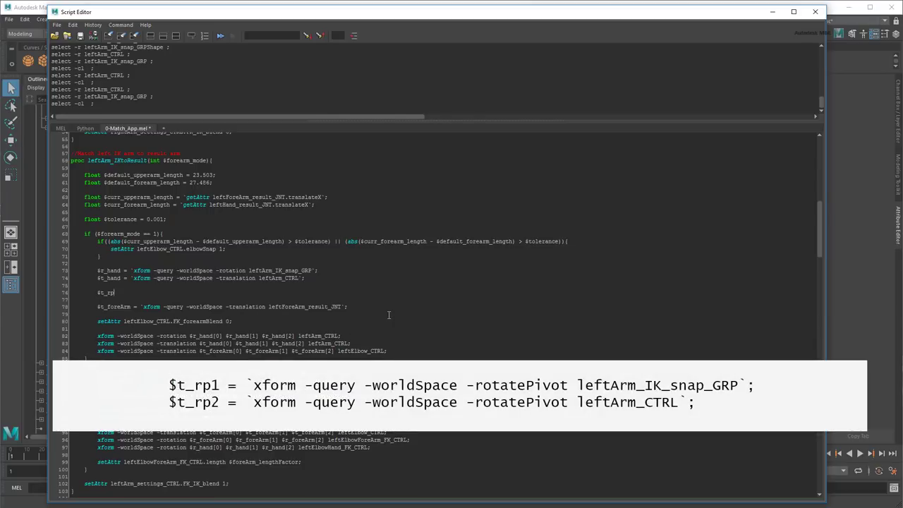
text( = `xform -que)
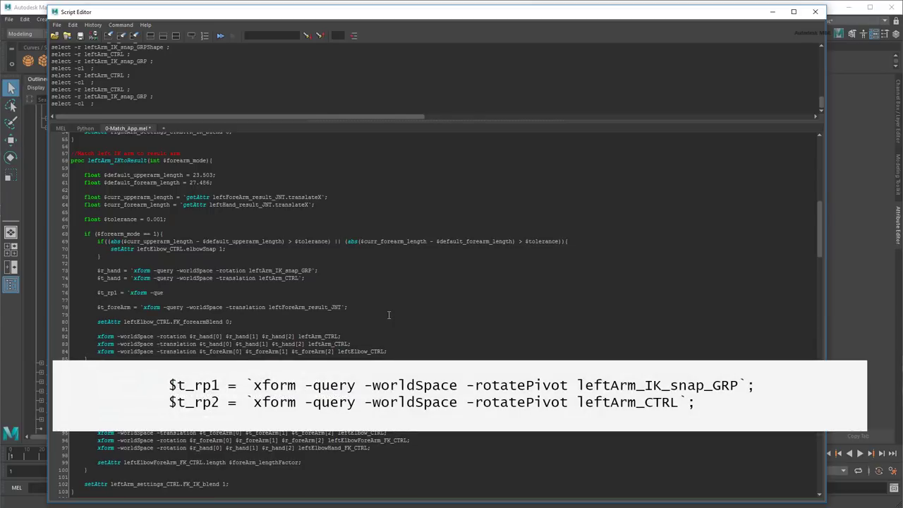
text(ry -worldSpace -rotatePivot leftArm_IK_snap_GRP`;)
key(Return)
text($t)
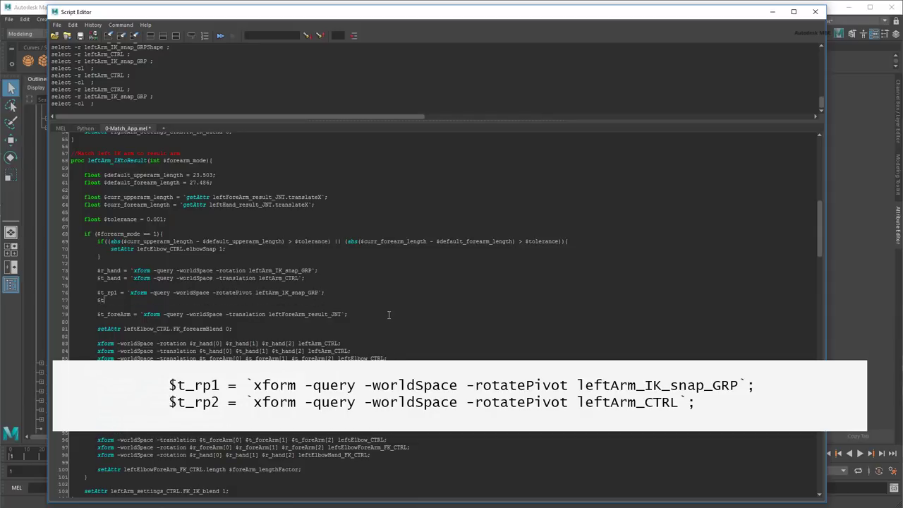
text(_rp2 = `xform -query -worldSpac)
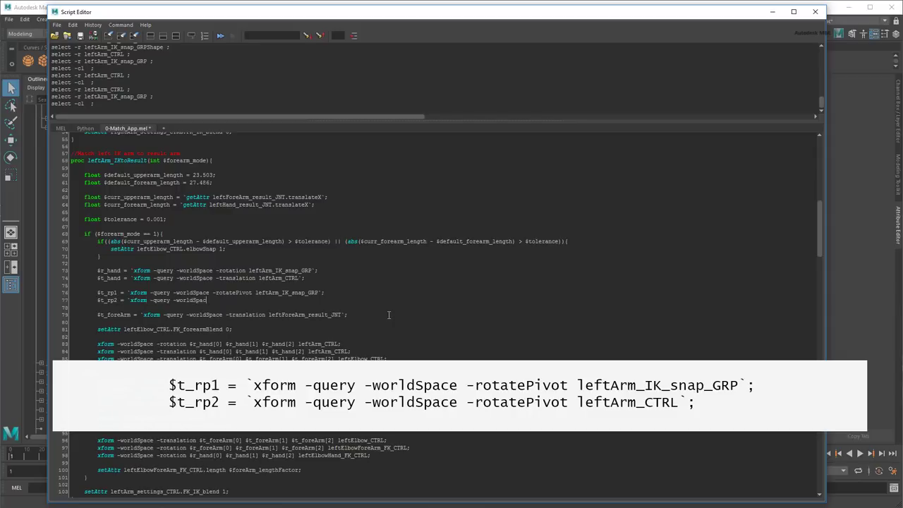
text(e -rotatePivot leftArm_CTRL`;)
key(Return)
- Add $t_hand[n] += $t_rp1[n]-$t_rp2[n]; offset lines for components 0, 1 and 2
scroll(388, 314, down, 5)
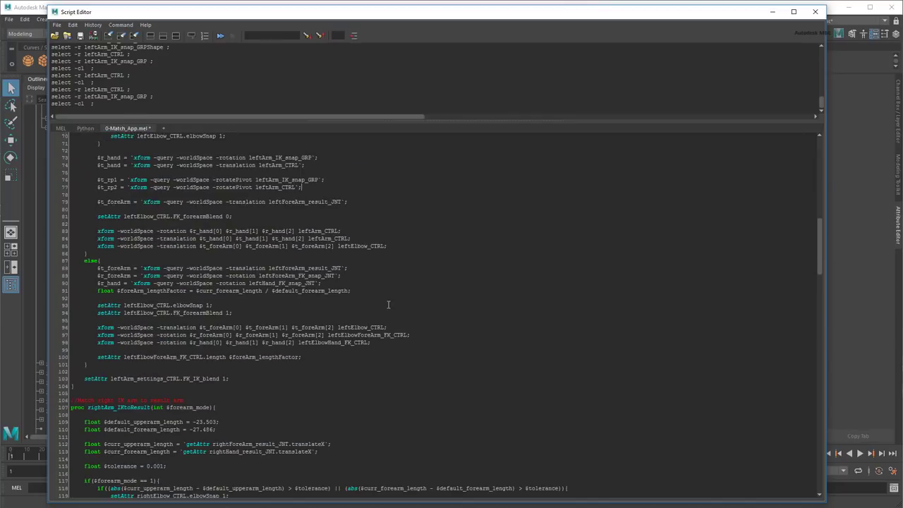
key(Return)
text($t_hand[0])
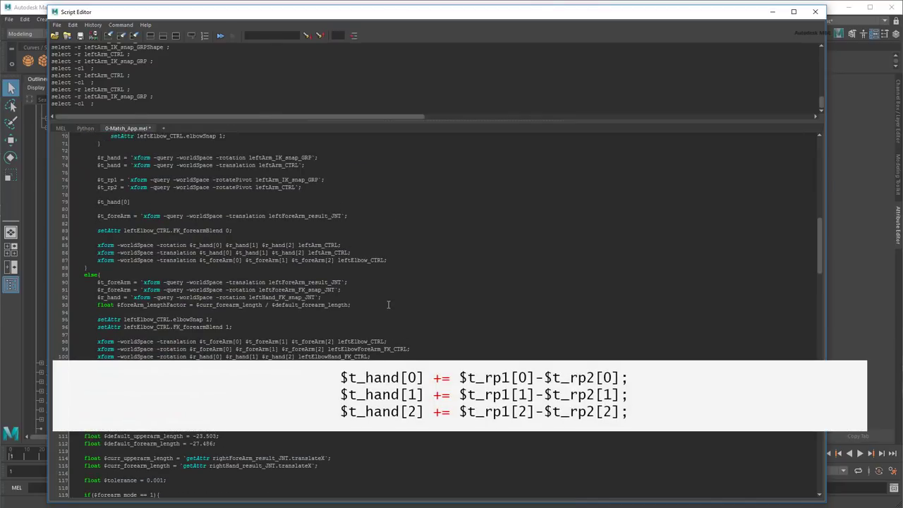
text( += $t_rp1[0]-$t_rp2[0])
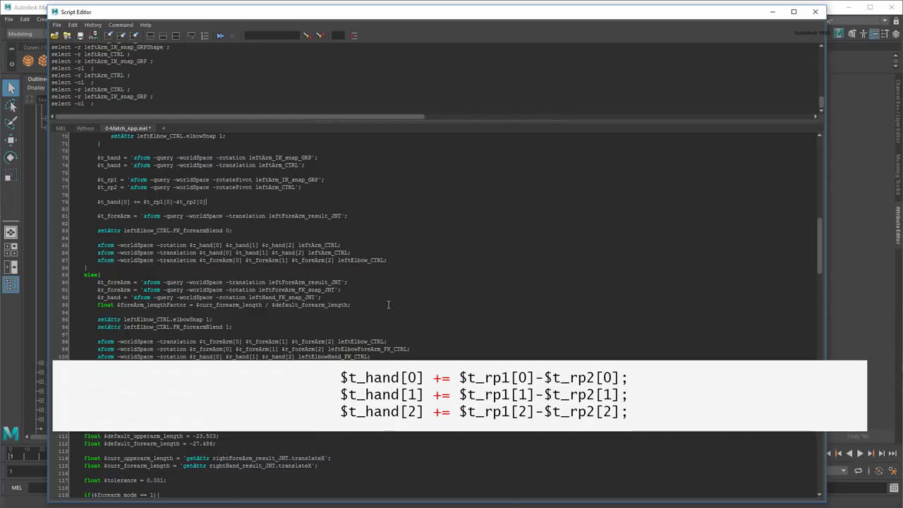
text(;)
key(Return)
text($t_hand[1] +=)
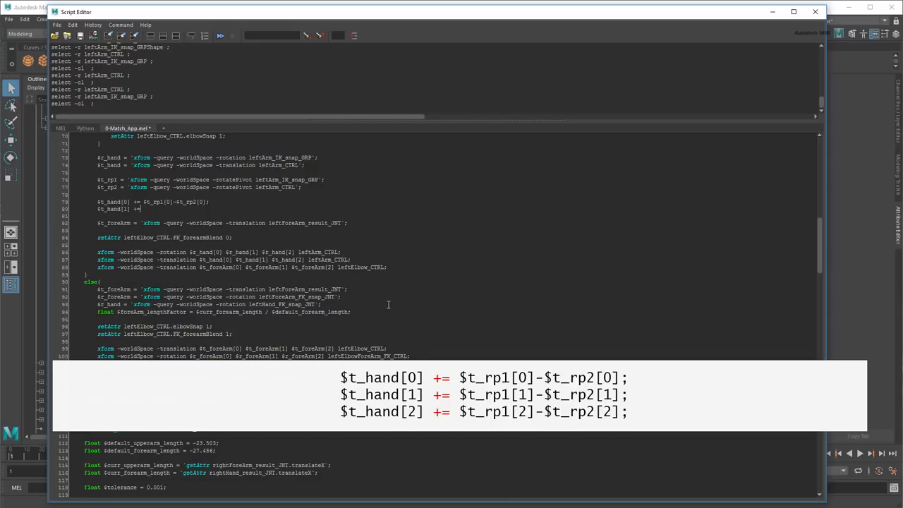
text( $t_rp1[1]-$t_rp2[1];)
key(Return)
text($t_hand[2] += $t_rp1[2)
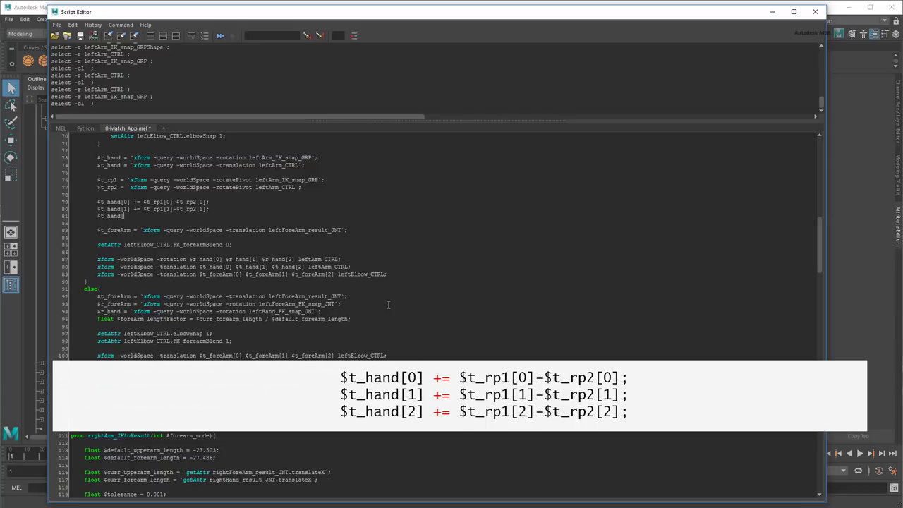
text(]-$t_rp2[2];)
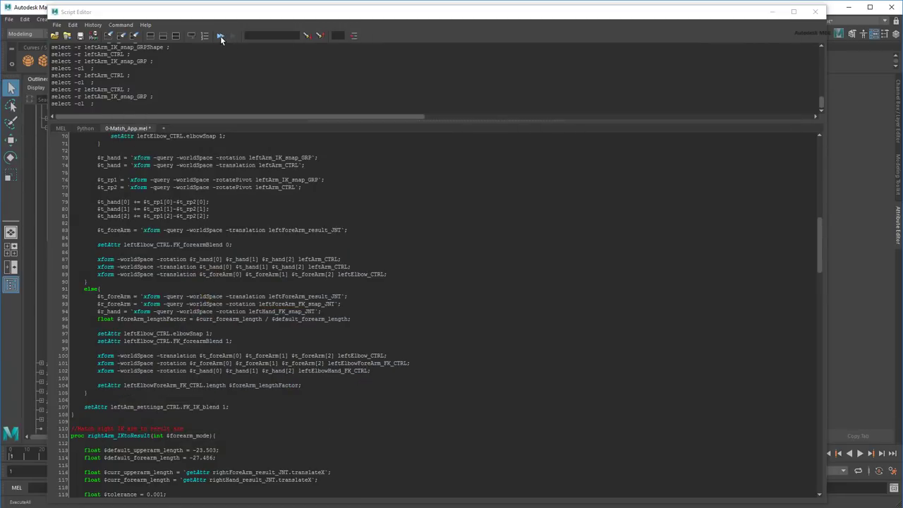
- Run the updated matchApp script and set the left arm's FK / IK Blend to 1 (FK)
click(220, 36)
click(774, 12)
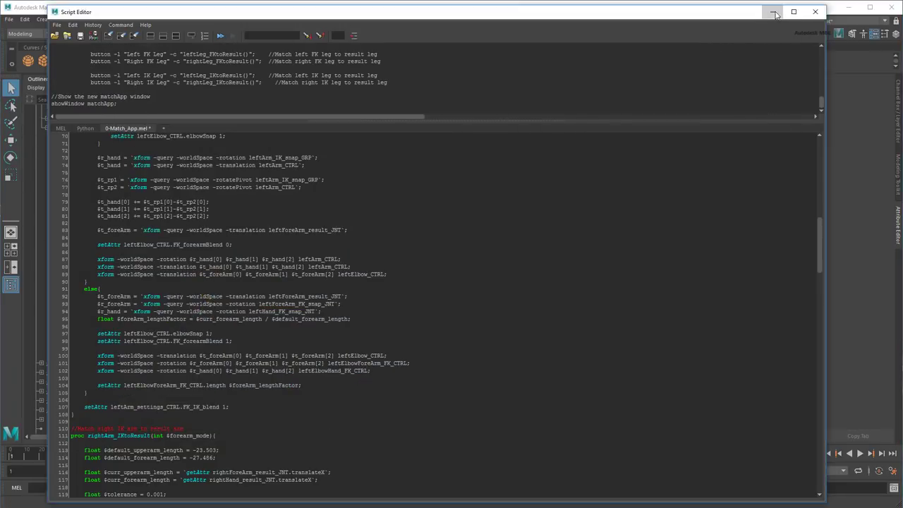
click(504, 268)
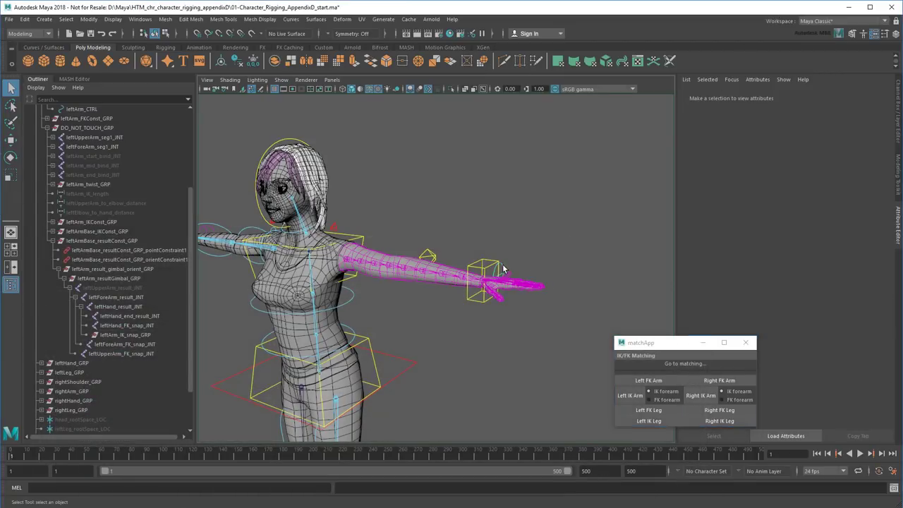
click(897, 130)
click(843, 109)
text(1)
key(Return)
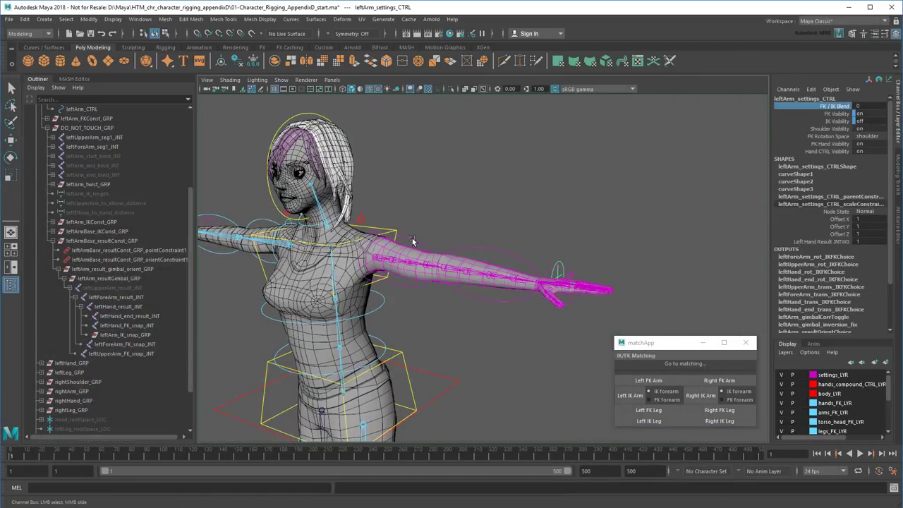
- Rotate the left upper arm and tilt the left hand FK controls into a new pose
click(463, 268)
key(e)
drag(463, 268, 414, 227)
click(443, 267)
click(406, 185)
drag(406, 185, 404, 181)
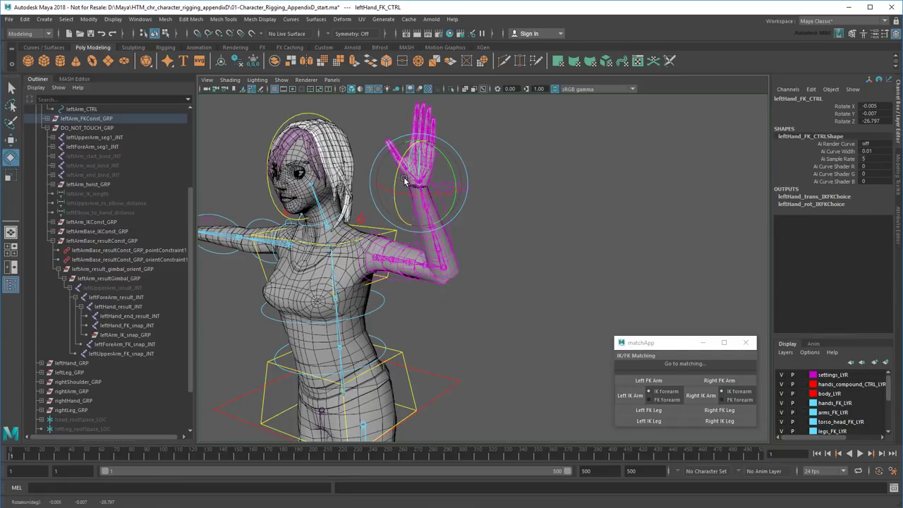
- Snap the left IK arm to the FK pose, match the FK arm back, and select the root control
click(627, 395)
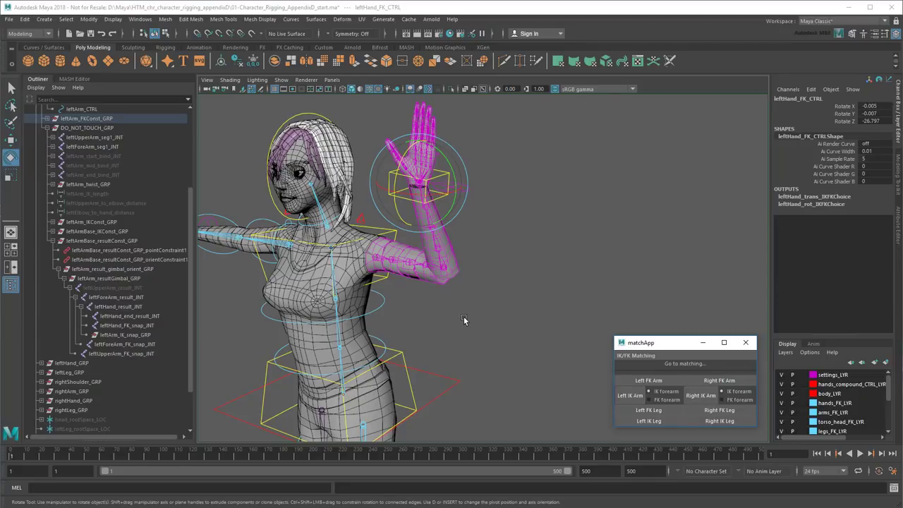
click(648, 380)
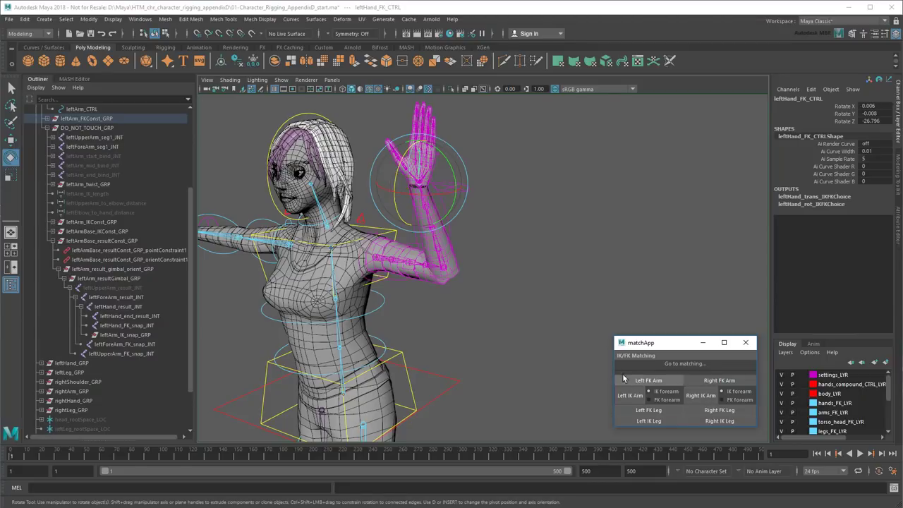
alt+right_drag(564, 296, 458, 307)
click(464, 425)
key(r)
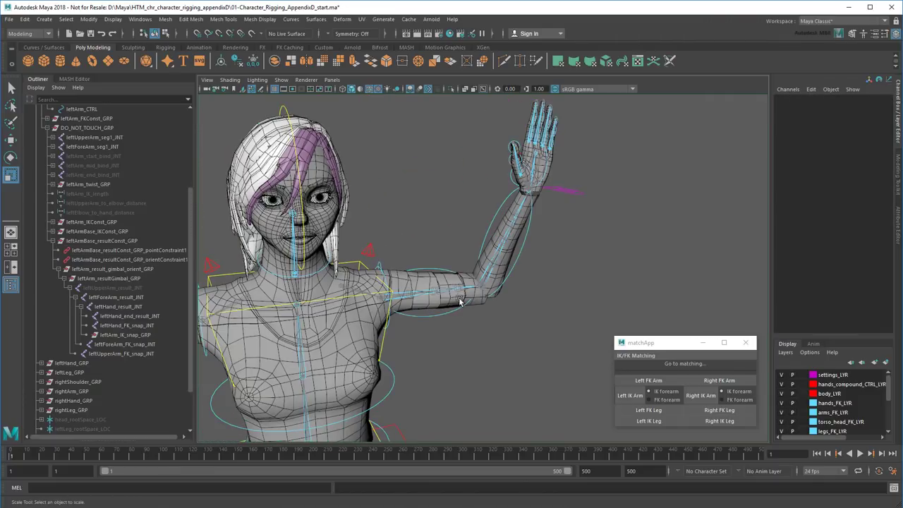
- Bend the left FK arm down and turn the hand in toward the shoulder
click(453, 313)
key(e)
drag(398, 330, 452, 332)
click(469, 341)
click(395, 240)
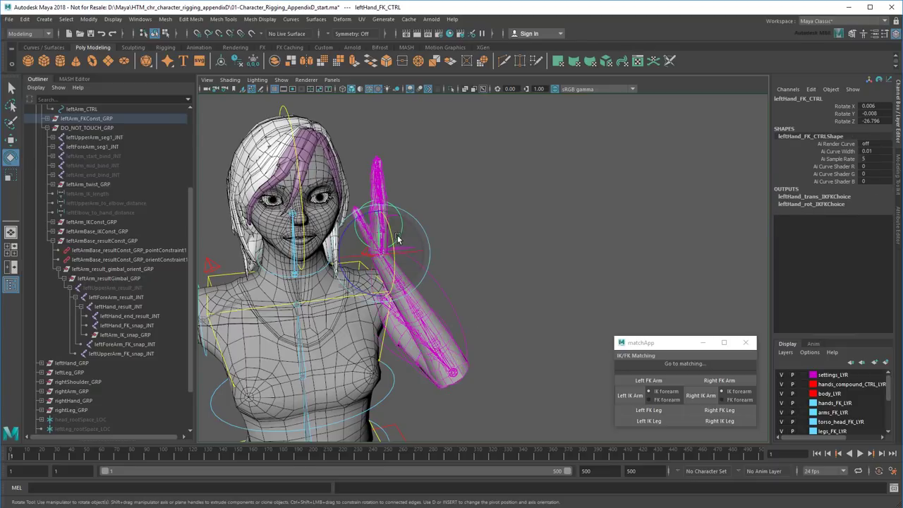
drag(399, 240, 485, 278)
alt+middle_drag(486, 278, 568, 258)
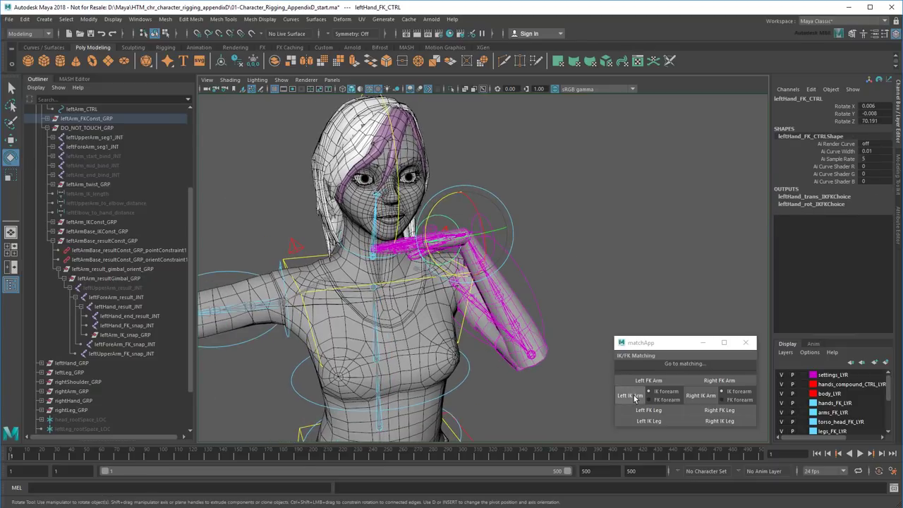
- Snap the left IK arm onto the bent FK pose, then orbit over to the right arm settings control
click(635, 396)
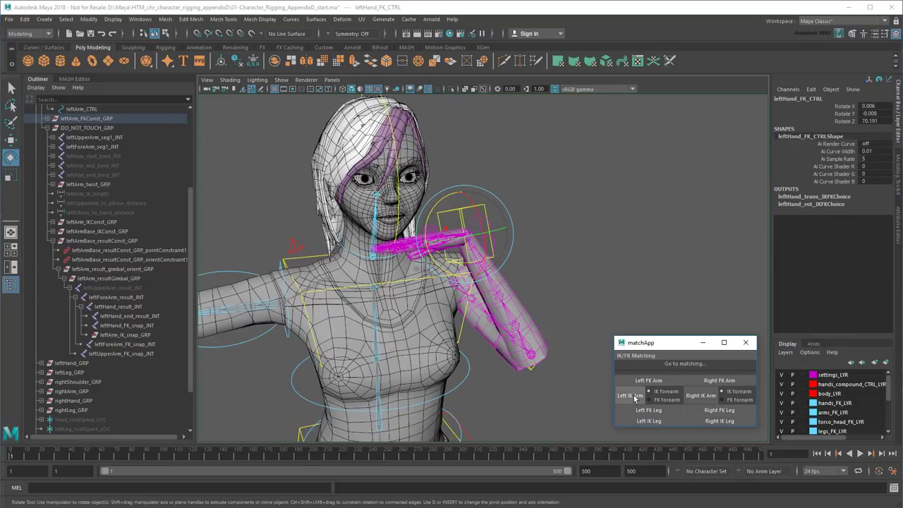
click(635, 396)
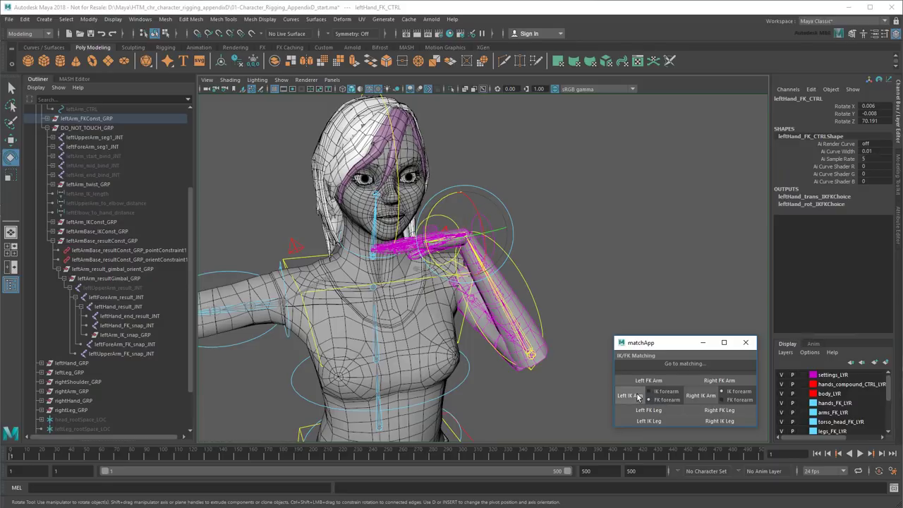
click(600, 253)
alt+drag(599, 253, 741, 246)
alt+drag(472, 321, 433, 330)
click(416, 267)
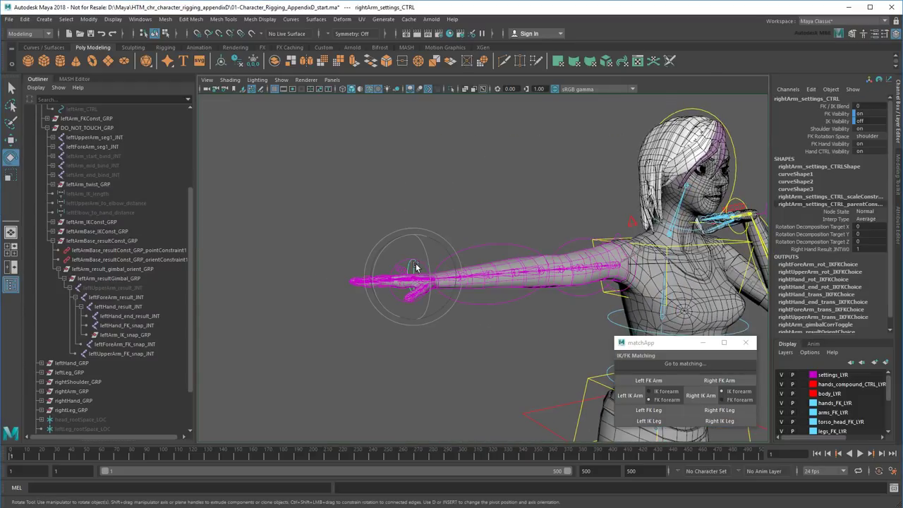